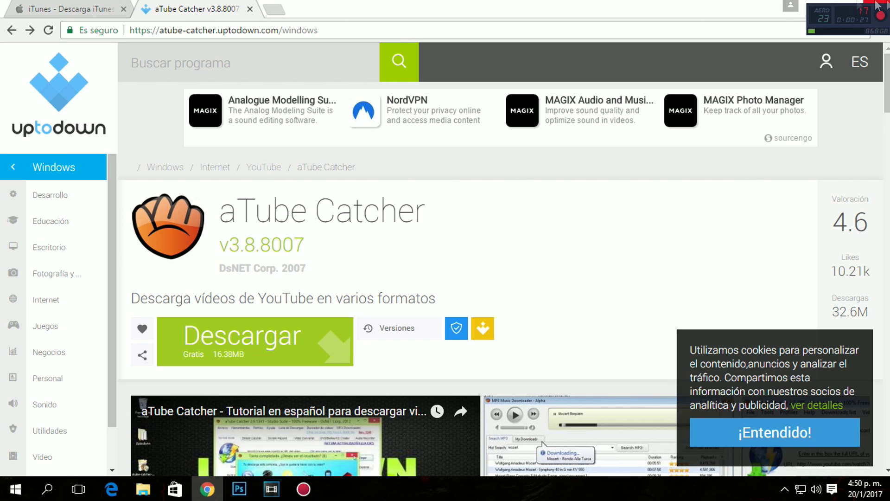
# Step: Minimize the browser, refresh the desktop and switch to iTunes
pyautogui.click(829, 5)
pyautogui.rightClick(505, 148)
pyautogui.click(541, 185)
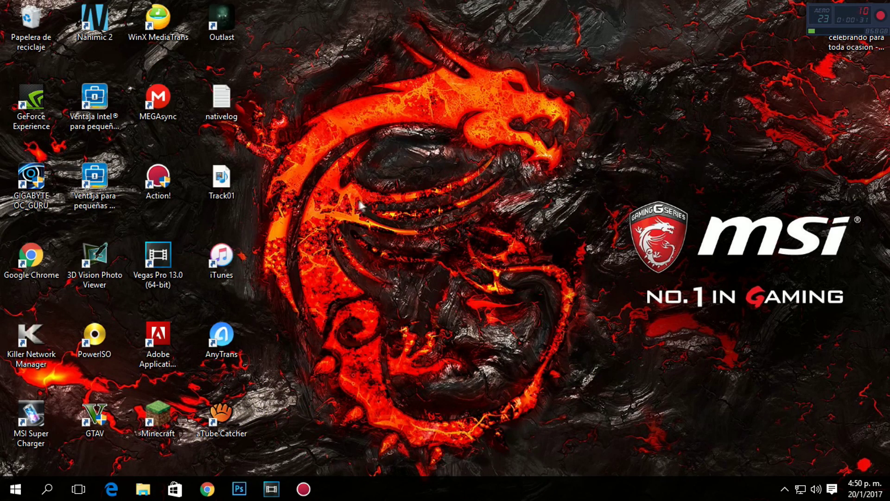
pyautogui.rightClick(400, 172)
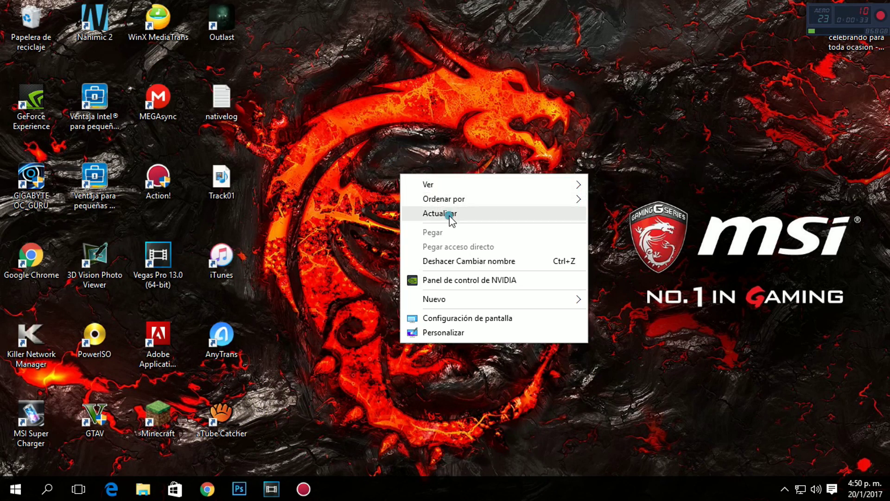
pyautogui.click(413, 211)
pyautogui.doubleClick(214, 263)
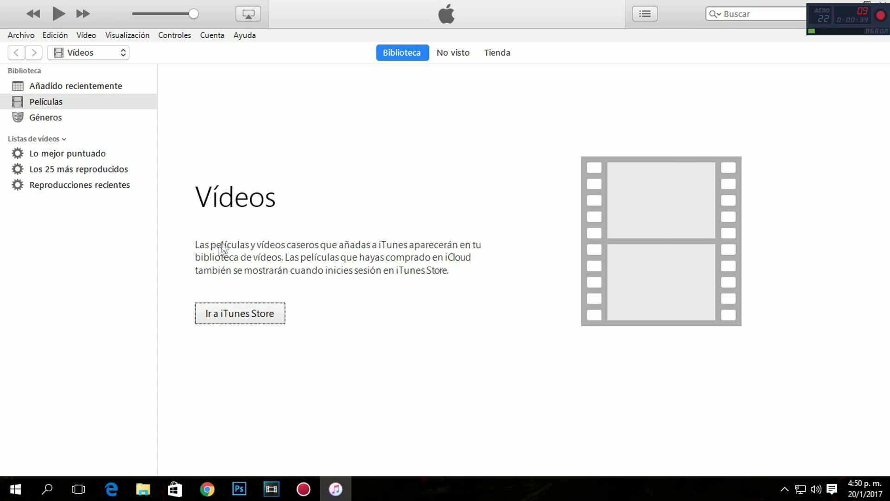
# Step: View the Música library and return to the Vídeos library
pyautogui.click(110, 53)
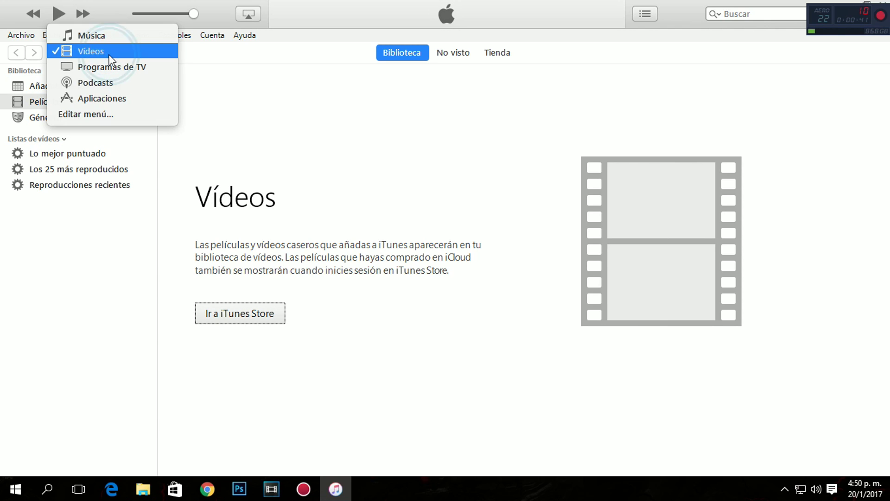
pyautogui.click(134, 37)
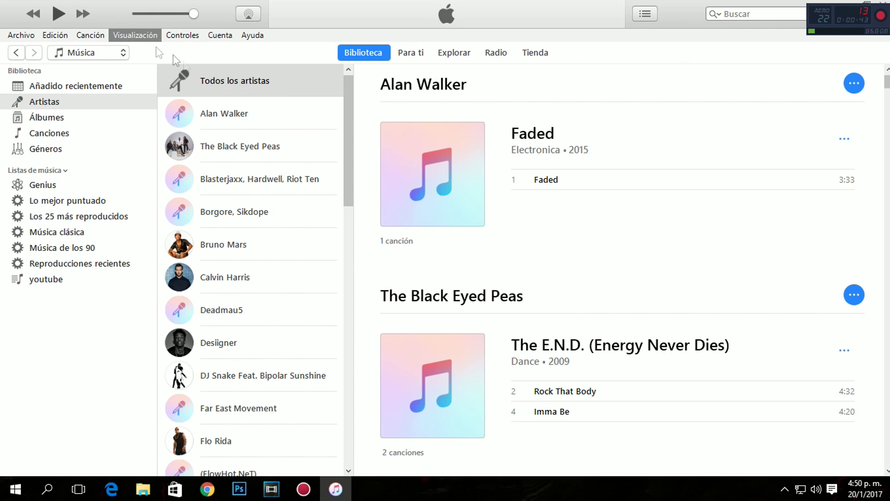
pyautogui.click(121, 54)
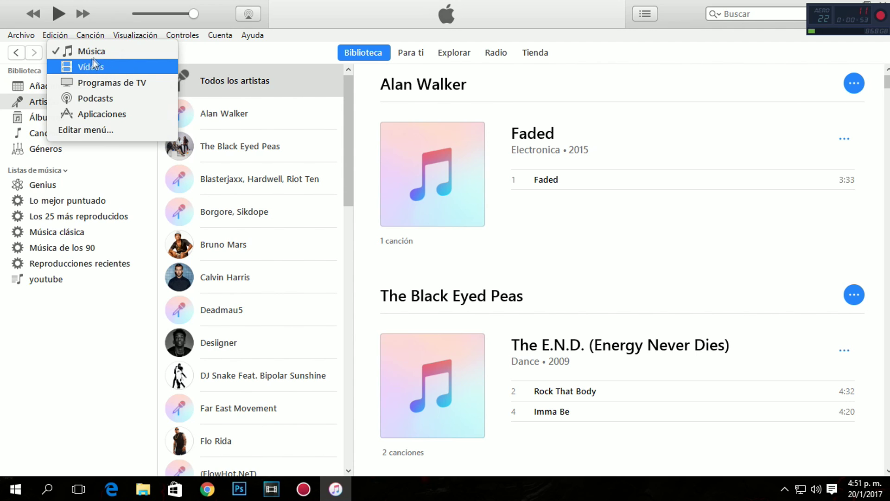
pyautogui.click(105, 71)
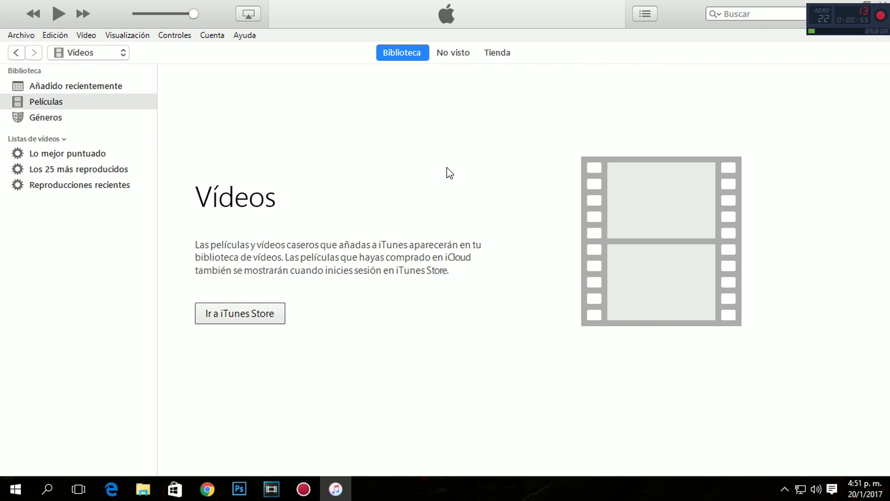
# Step: Open aTube Catcher's Video Converter over the iTunes window moved aside, declining the offered update
pyautogui.moveTo(221, 20); pyautogui.dragTo(592, 29)
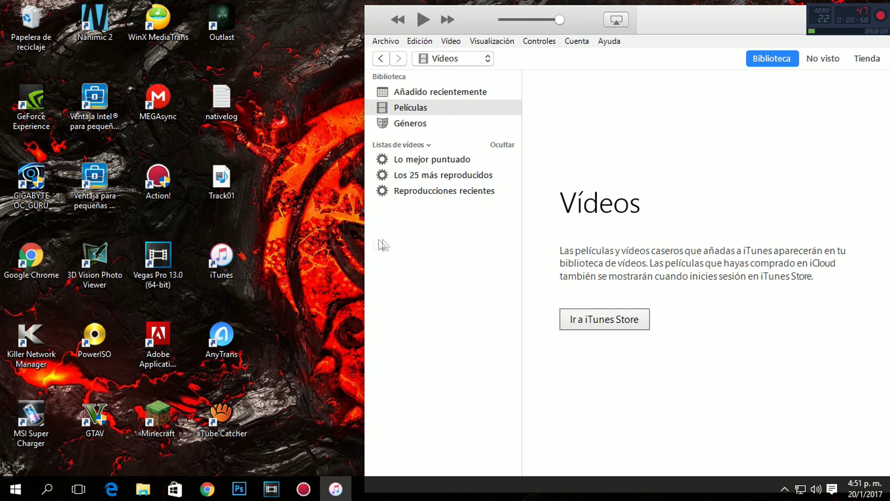
pyautogui.doubleClick(224, 420)
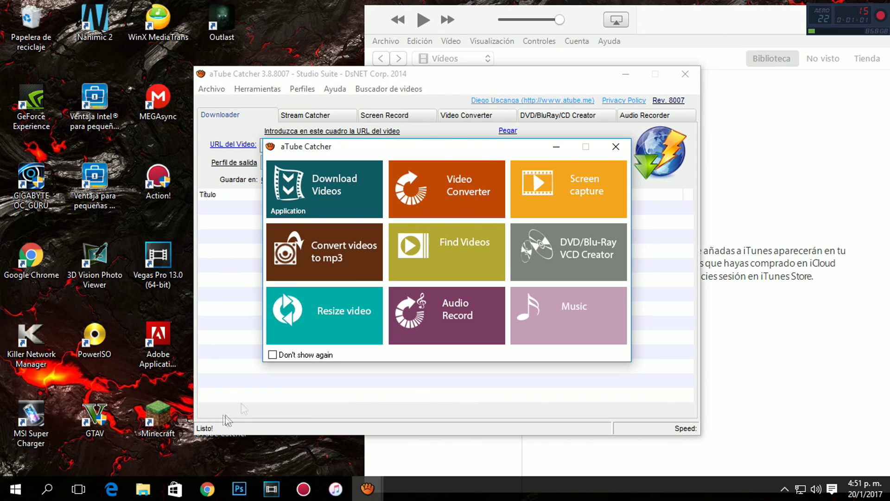
pyautogui.click(615, 146)
pyautogui.click(485, 115)
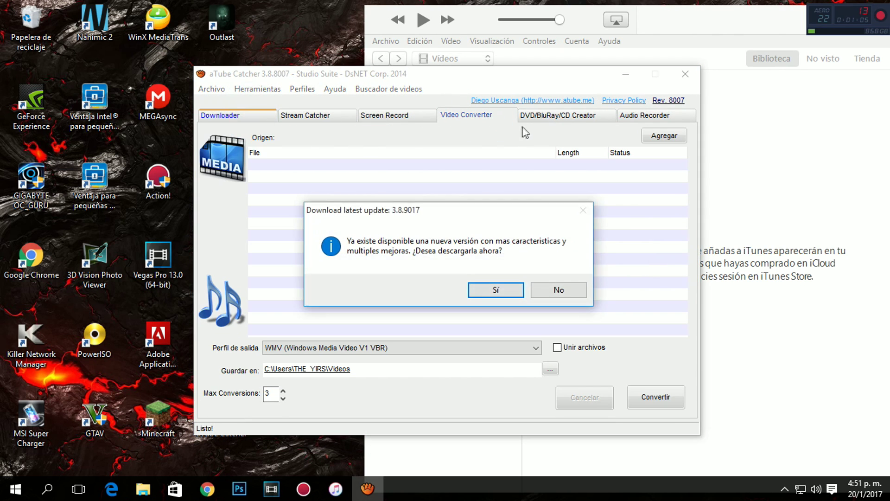
pyautogui.click(559, 289)
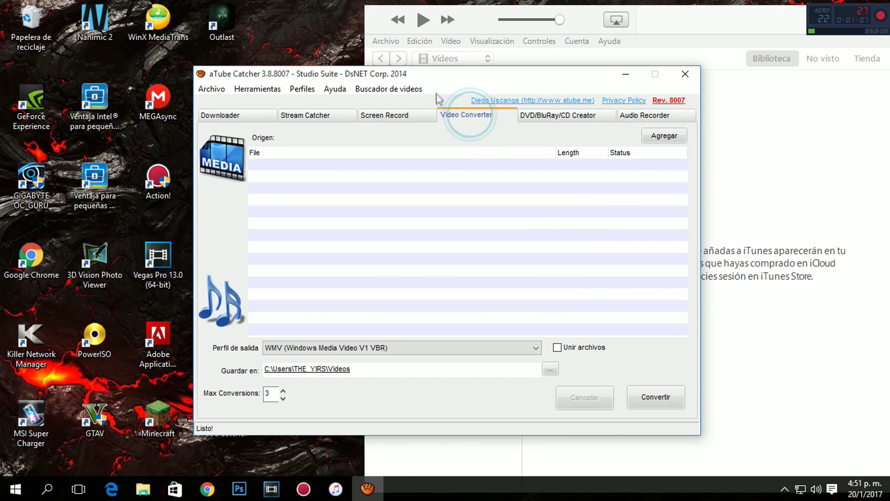
pyautogui.moveTo(498, 81); pyautogui.dragTo(683, 80)
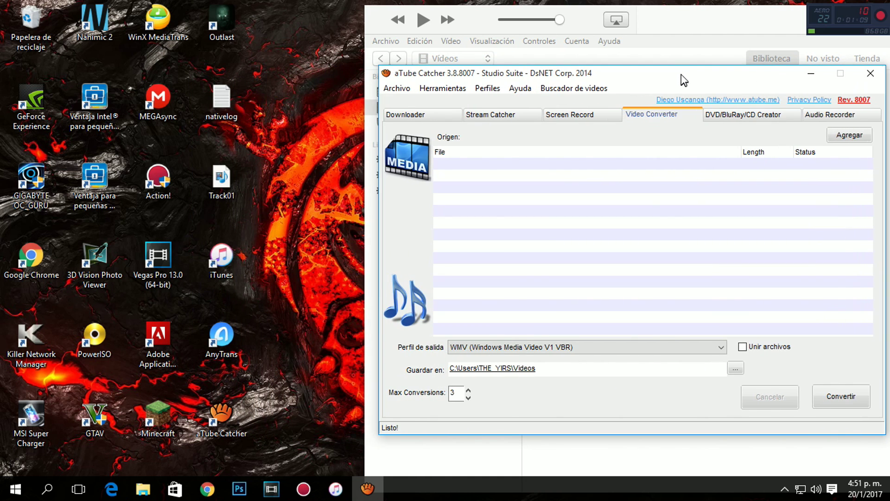
# Step: Open the "videos de facebook" folder on the Transcend (F:) drive in File Explorer
pyautogui.click(143, 489)
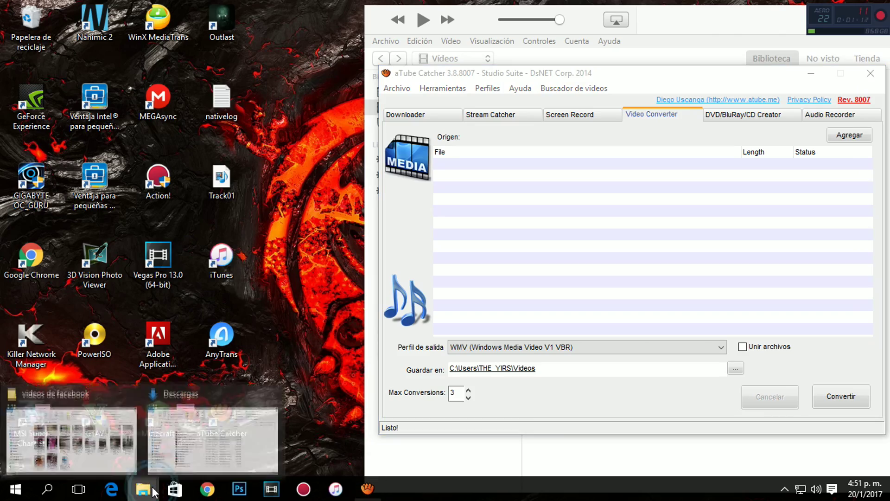
pyautogui.click(166, 449)
pyautogui.moveTo(148, 485)
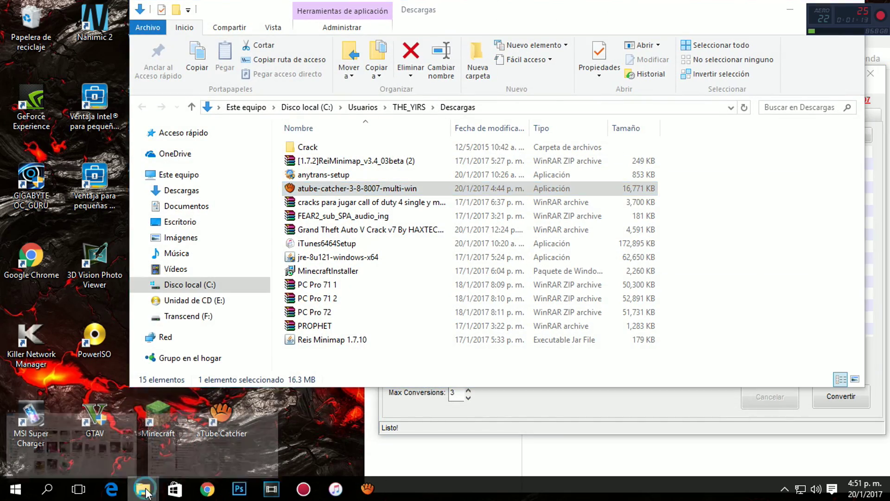
pyautogui.click(99, 438)
pyautogui.click(118, 158)
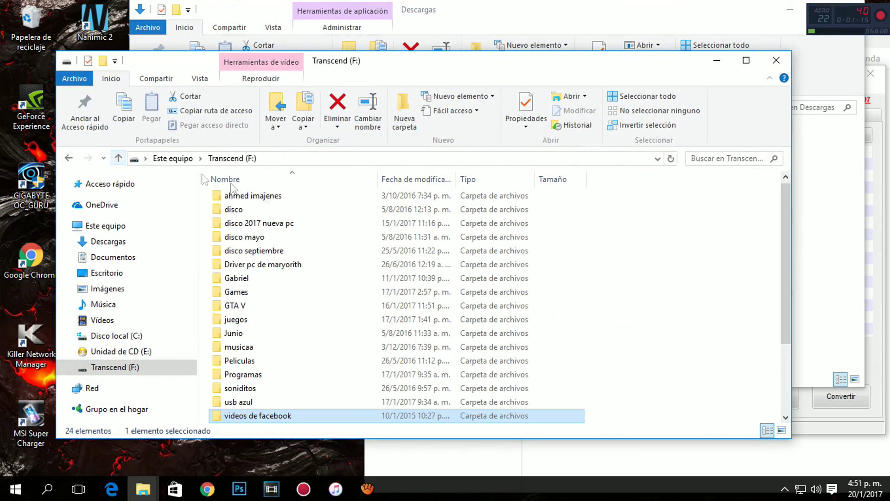
pyautogui.doubleClick(279, 420)
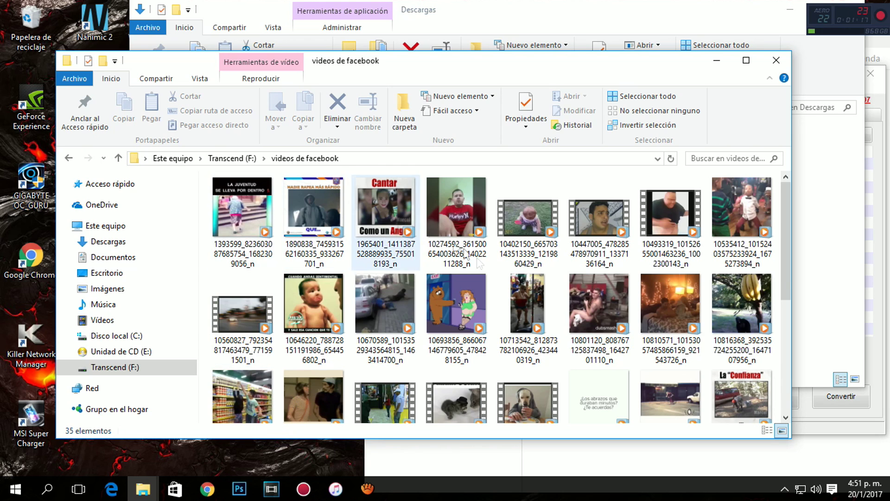
# Step: Add five MP4 videos from the "videos de facebook" folder to aTube Catcher's Video Converter list
pyautogui.scroll(-3, 494, 275)
pyautogui.click(324, 357)
pyautogui.keyDown('ctrl'); pyautogui.click(248, 358); pyautogui.keyUp('ctrl')
pyautogui.keyDown('ctrl'); pyautogui.click(663, 259); pyautogui.keyUp('ctrl')
pyautogui.keyDown('ctrl'); pyautogui.click(533, 257); pyautogui.keyUp('ctrl')
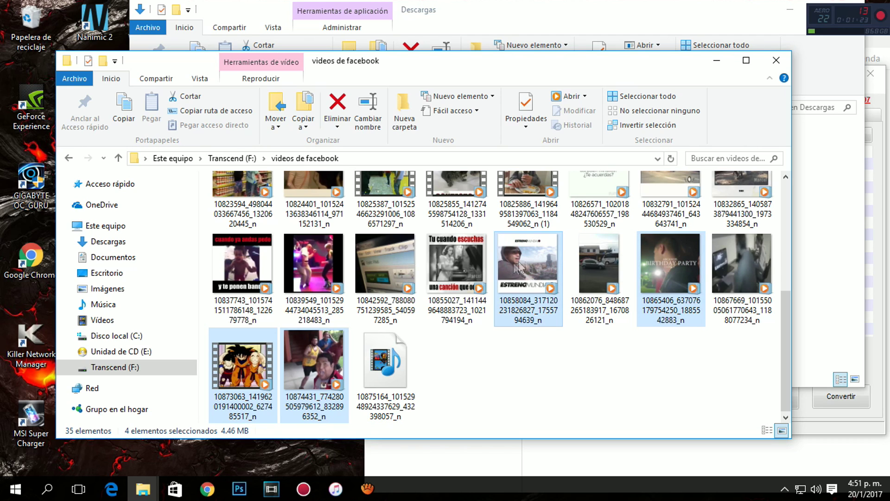
pyautogui.keyDown('ctrl'); pyautogui.click(468, 262); pyautogui.keyUp('ctrl')
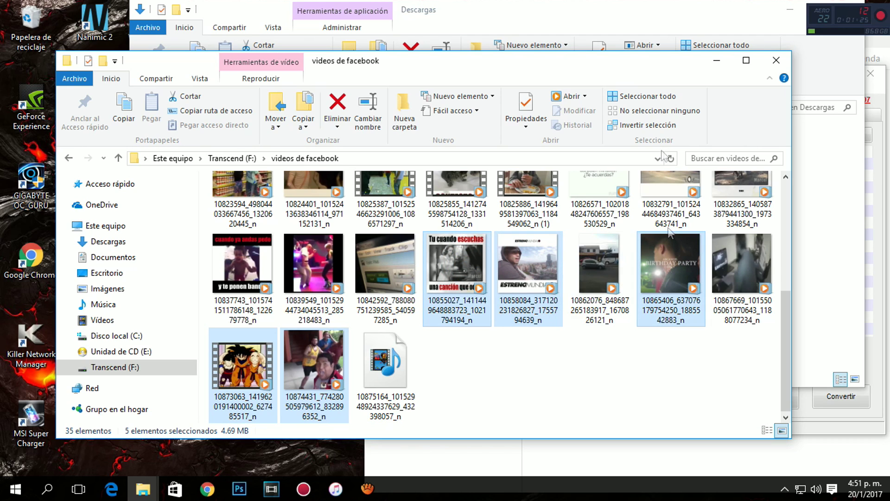
pyautogui.moveTo(611, 69); pyautogui.dragTo(331, 98)
pyautogui.click(789, 10)
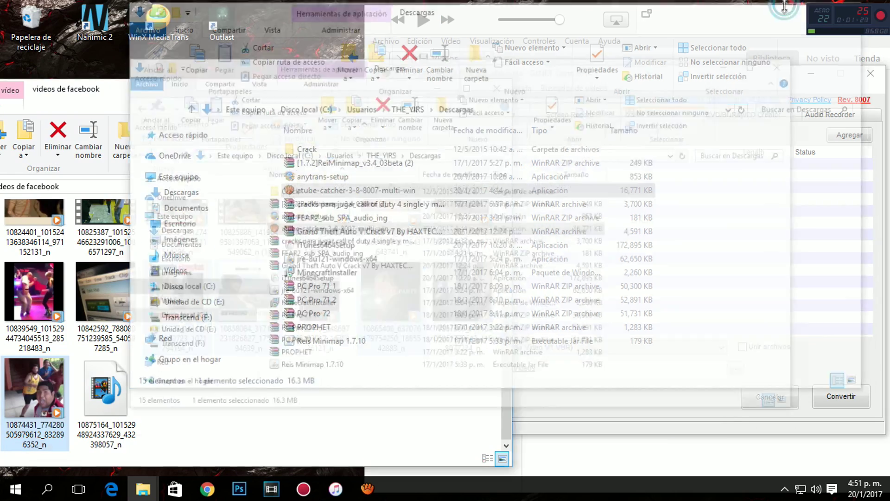
pyautogui.moveTo(281, 298); pyautogui.dragTo(618, 188)
pyautogui.click(437, 89)
pyautogui.moveTo(625, 76); pyautogui.dragTo(408, 55)
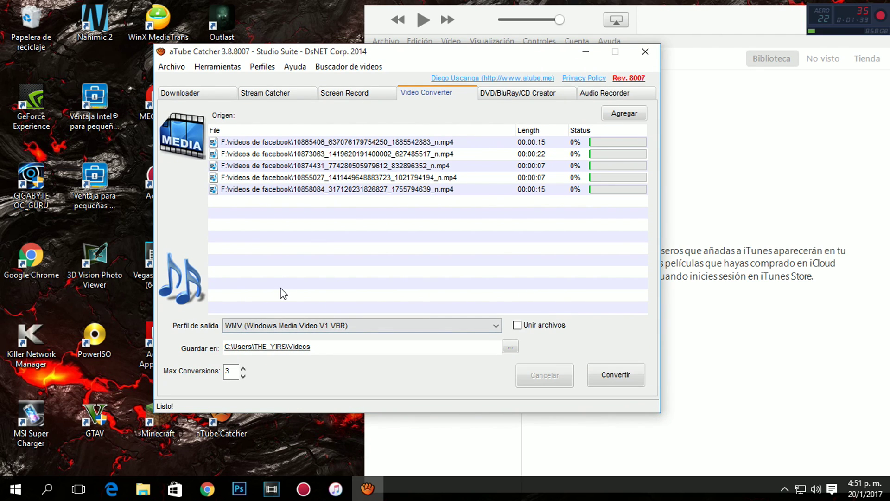
# Step: Set the maximum number of simultaneous conversions to 10
pyautogui.click(243, 367)
pyautogui.click(243, 367)
pyautogui.click(243, 367)
pyautogui.click(243, 367)
pyautogui.click(242, 367)
pyautogui.click(243, 367)
pyautogui.click(243, 367)
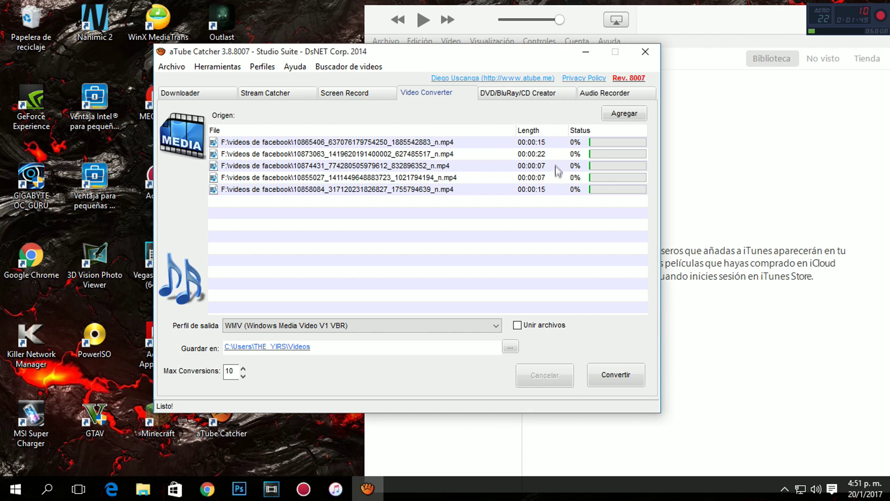
# Step: Set the Desktop (Escritorio) as the save folder for the converted videos
pyautogui.click(510, 346)
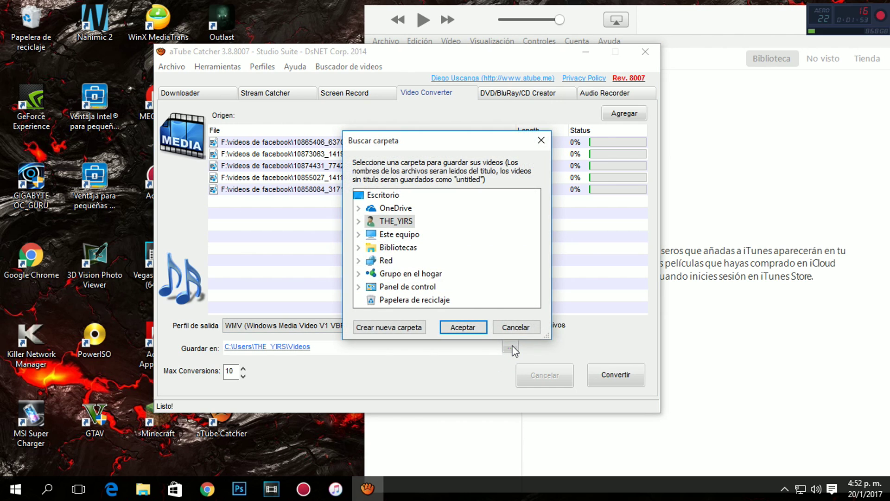
pyautogui.click(382, 197)
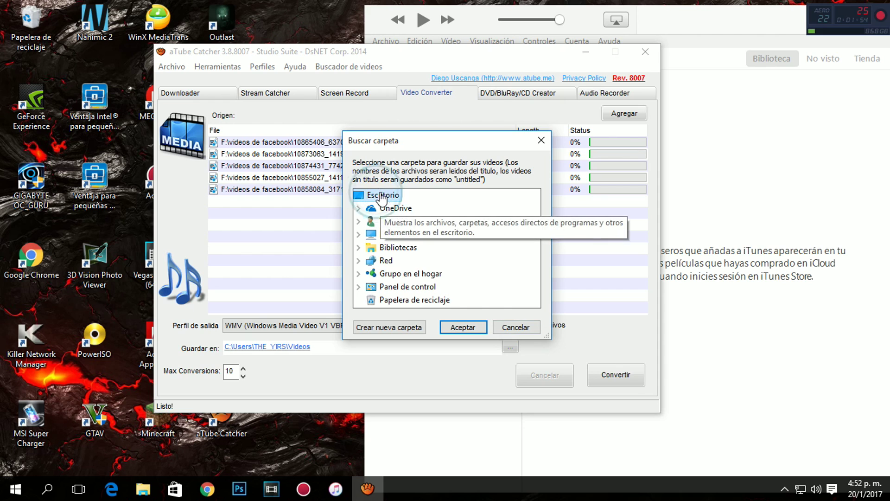
pyautogui.click(464, 327)
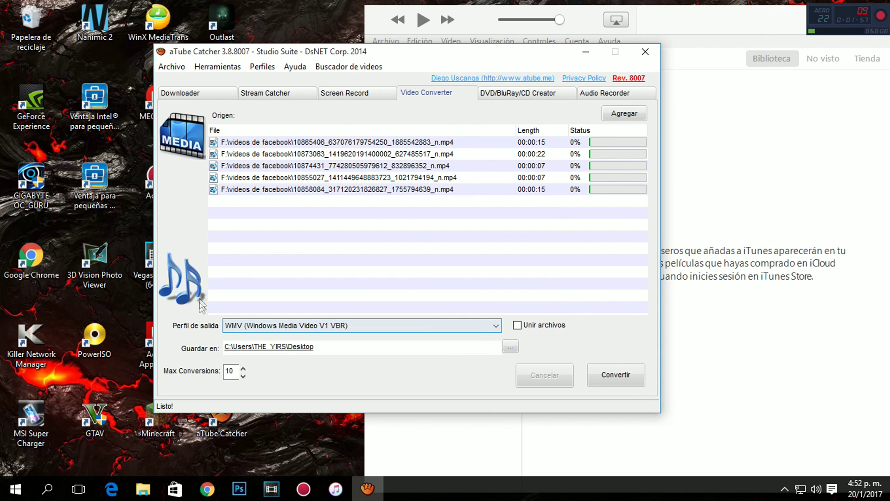
# Step: Convert the five listed videos with the "MP4 Video - Full iOS Compatible" output profile and close the converter
pyautogui.click(363, 325)
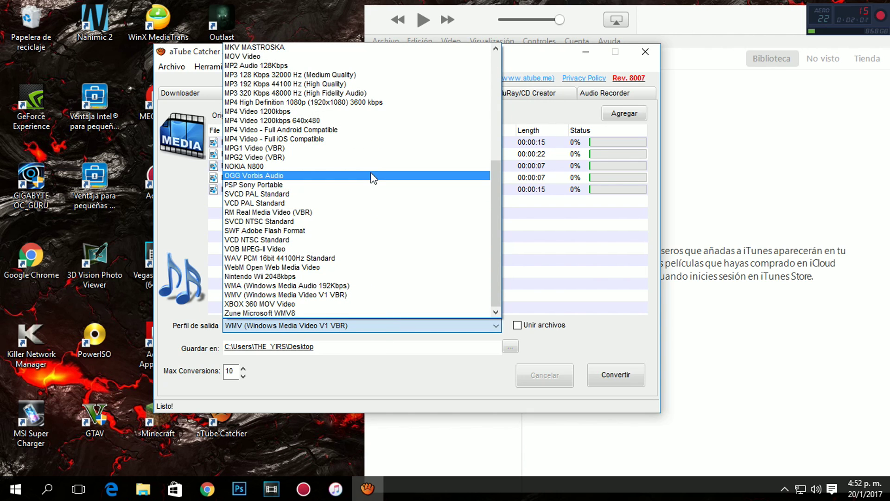
pyautogui.scroll(2, 373, 175)
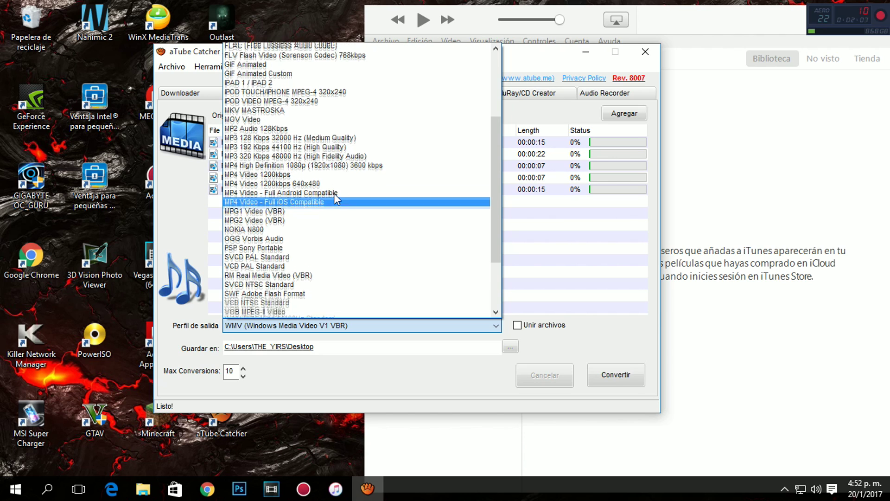
pyautogui.scroll(1, 333, 192)
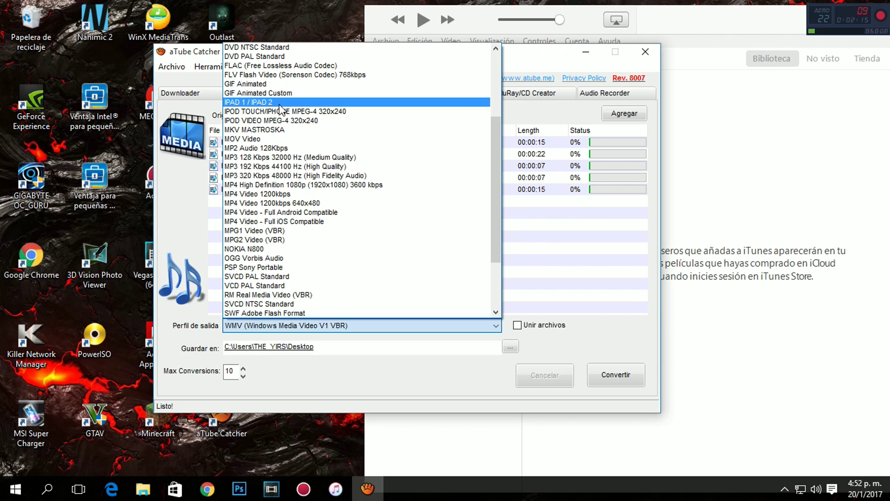
pyautogui.click(301, 225)
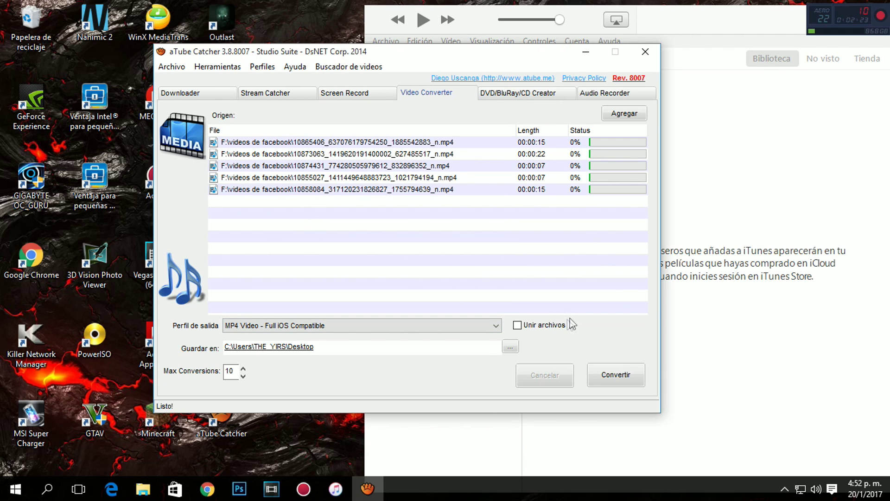
pyautogui.click(612, 375)
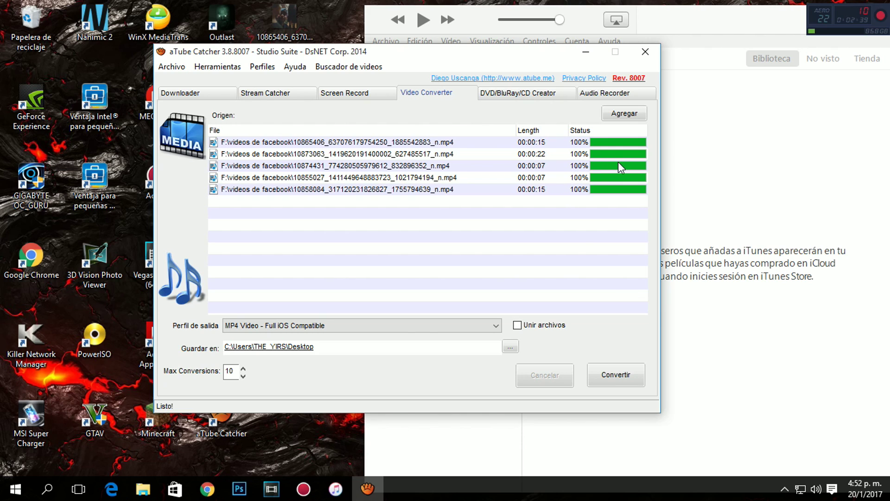
pyautogui.click(648, 53)
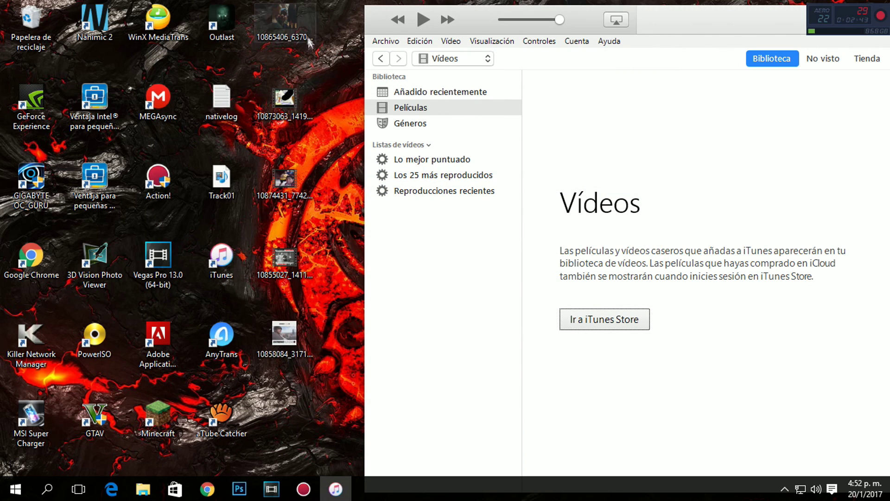
# Step: Add the five converted videos from the desktop to the iTunes Vídeos library
pyautogui.moveTo(335, 14); pyautogui.dragTo(275, 359)
pyautogui.click(342, 189)
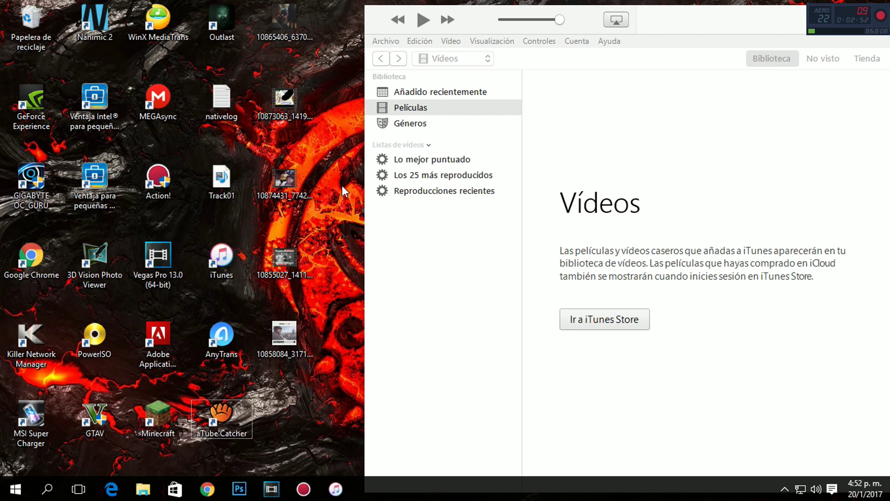
pyautogui.moveTo(332, 370); pyautogui.dragTo(656, 170)
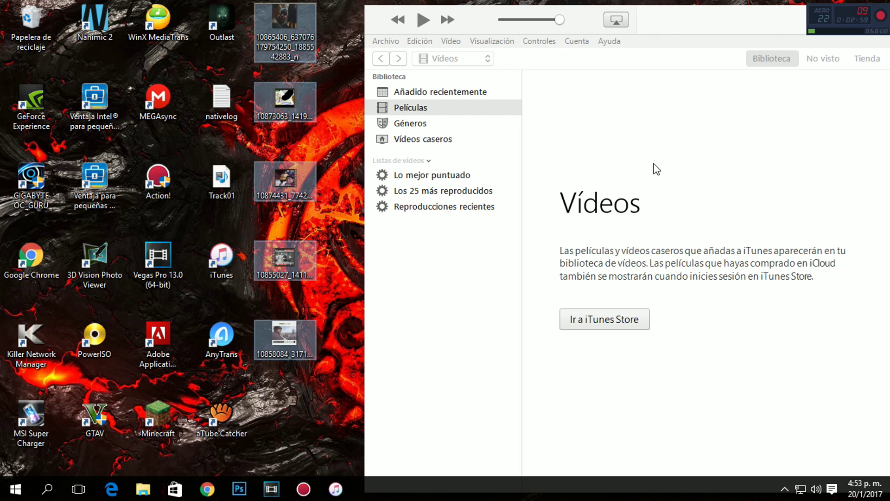
# Step: Maximize iTunes and check the imported videos under Vídeos caseros
pyautogui.doubleClick(588, 32)
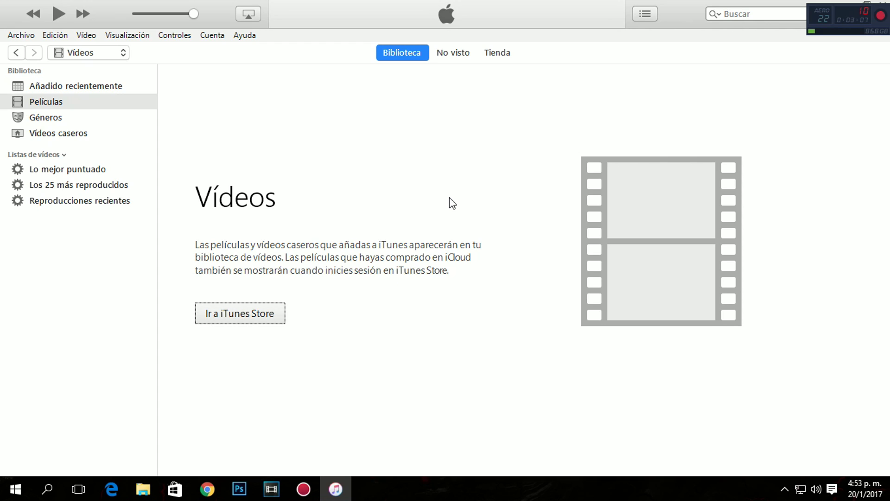
pyautogui.click(51, 135)
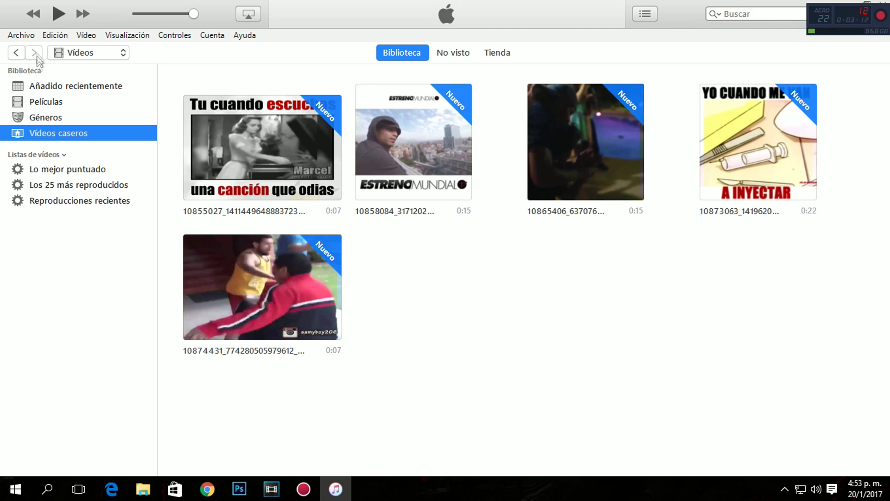
pyautogui.click(58, 101)
pyautogui.click(60, 132)
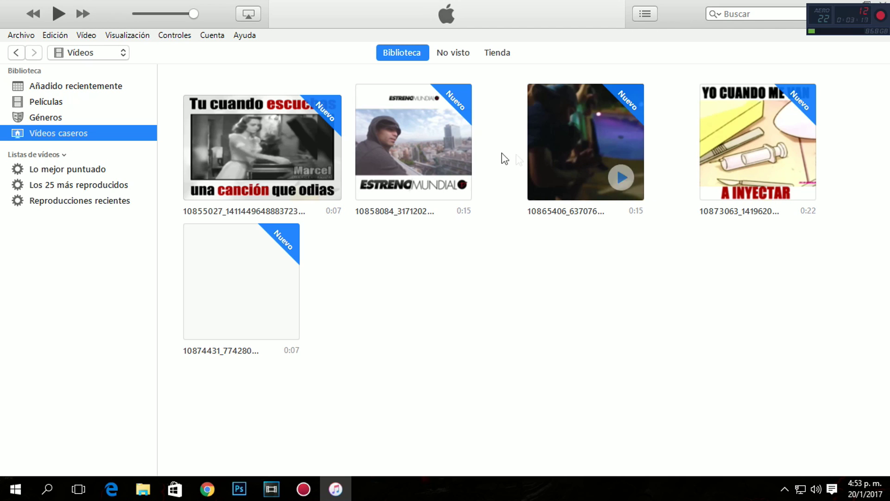
# Step: Play the video whose name starts with 10873063 from Vídeos caseros to check it, and close the playback
pyautogui.moveTo(284, 306)
pyautogui.moveTo(789, 173)
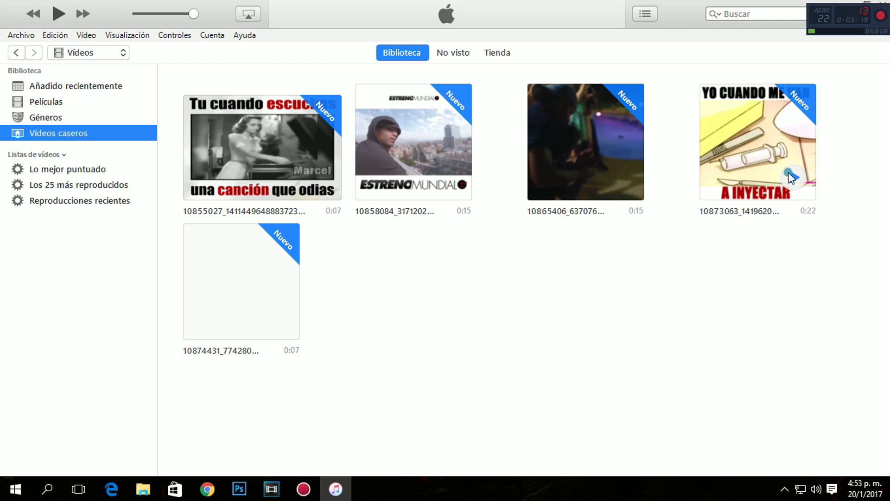
pyautogui.click(788, 172)
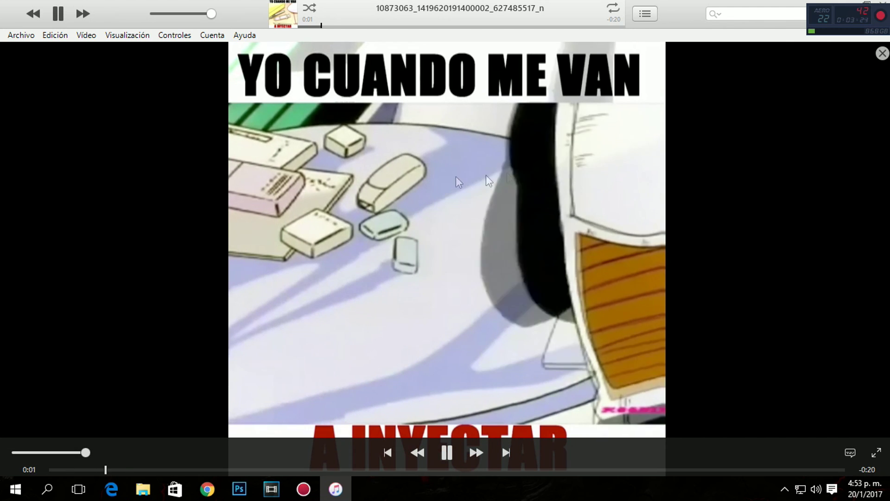
pyautogui.click(883, 55)
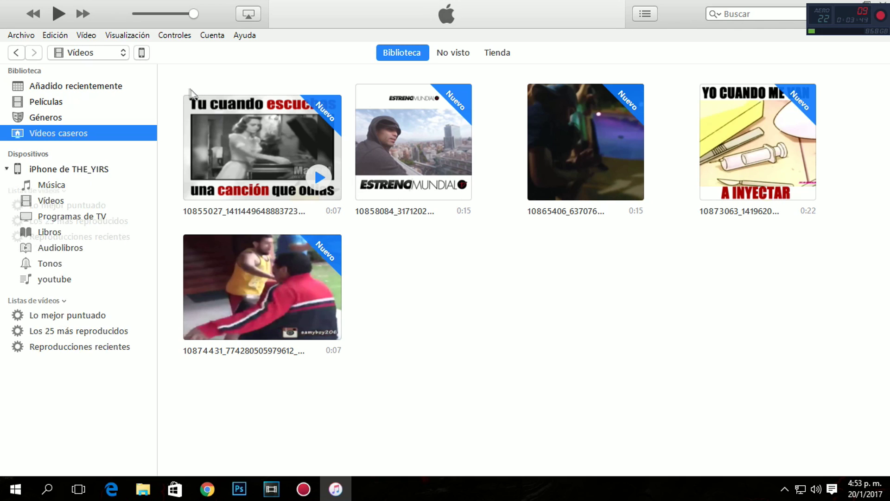
# Step: Open the connected iPhone's Vídeos settings and enable "Sincronizar vídeos"
pyautogui.click(142, 53)
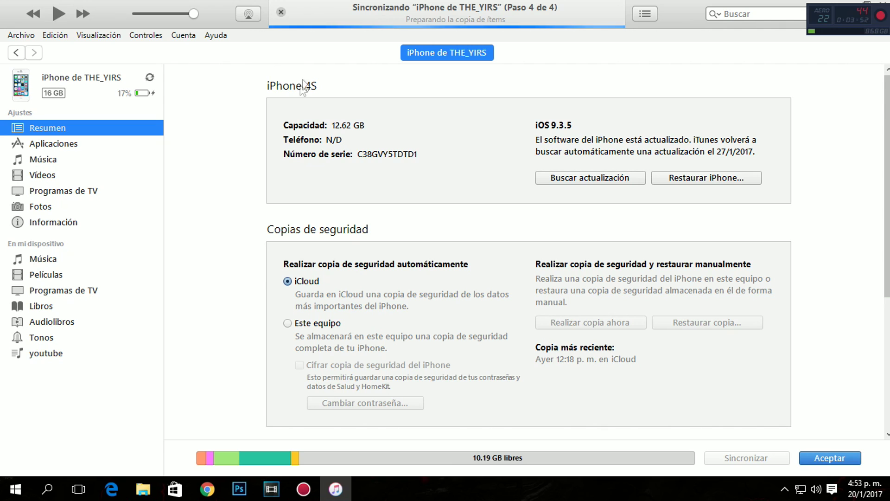
pyautogui.click(48, 176)
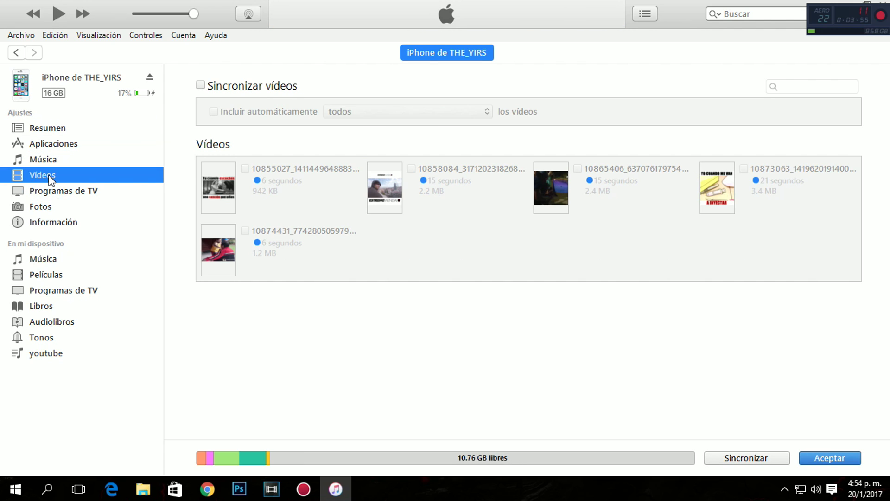
pyautogui.click(201, 86)
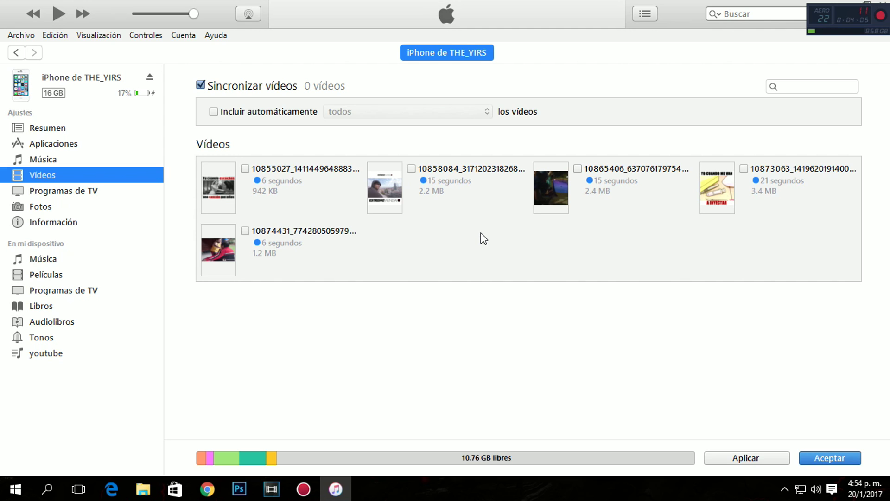
# Step: Select all five listed videos for syncing and apply the changes to start the iPhone synchronization
pyautogui.click(245, 169)
pyautogui.click(412, 169)
pyautogui.click(577, 168)
pyautogui.click(744, 168)
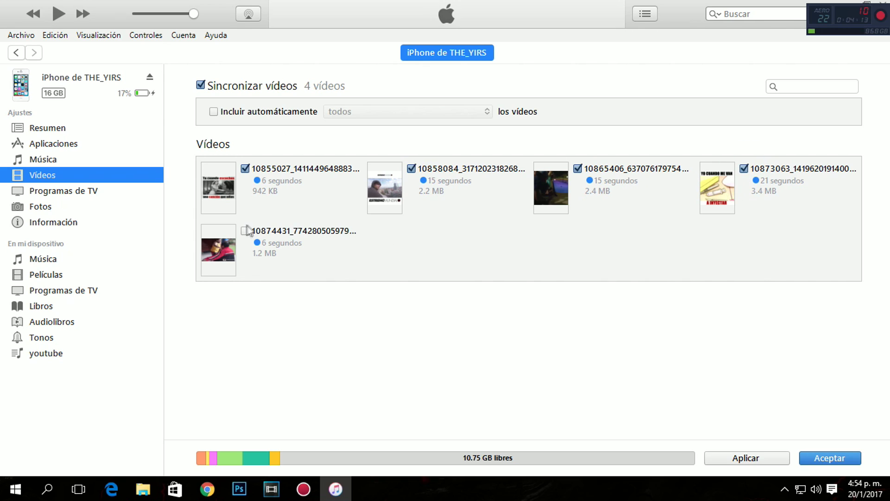
pyautogui.click(742, 458)
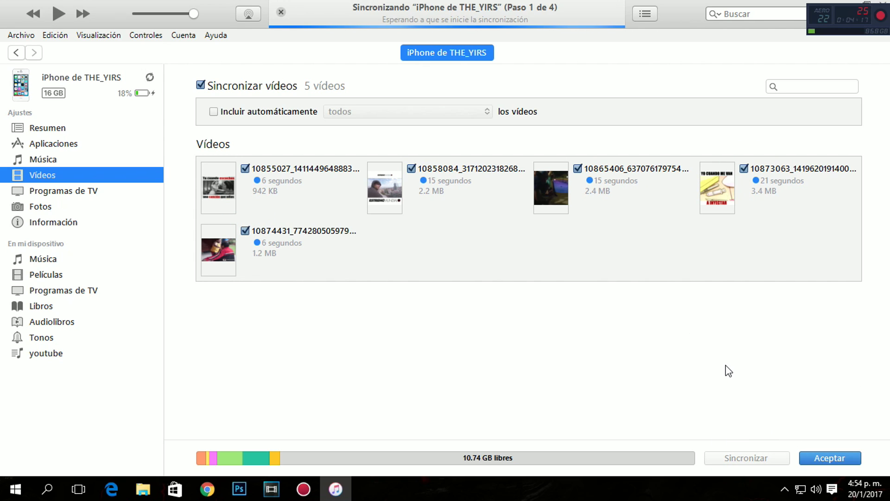